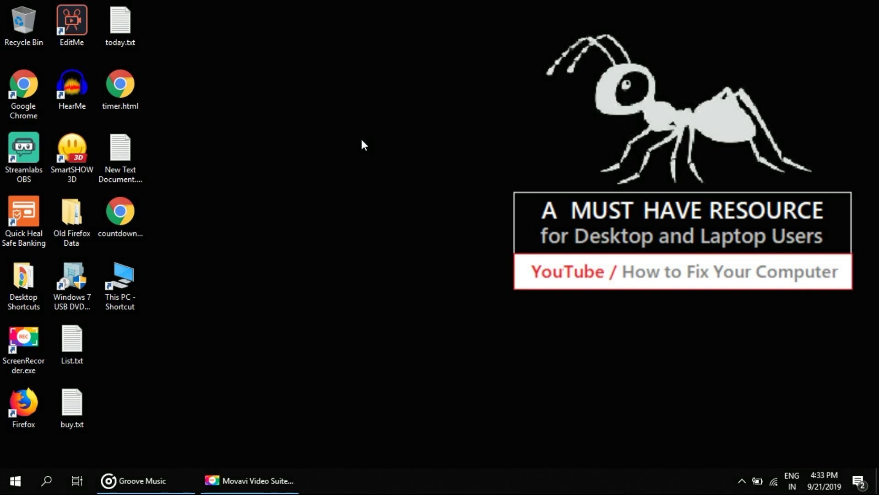
# Step: Find regedit from the Start menu and run Registry Editor as administrator
pyautogui.click(16, 481)
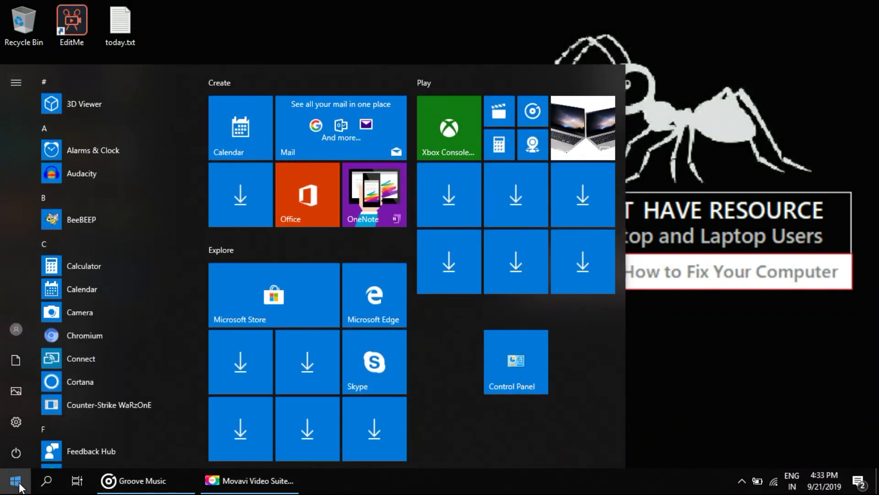
pyautogui.write('reg')
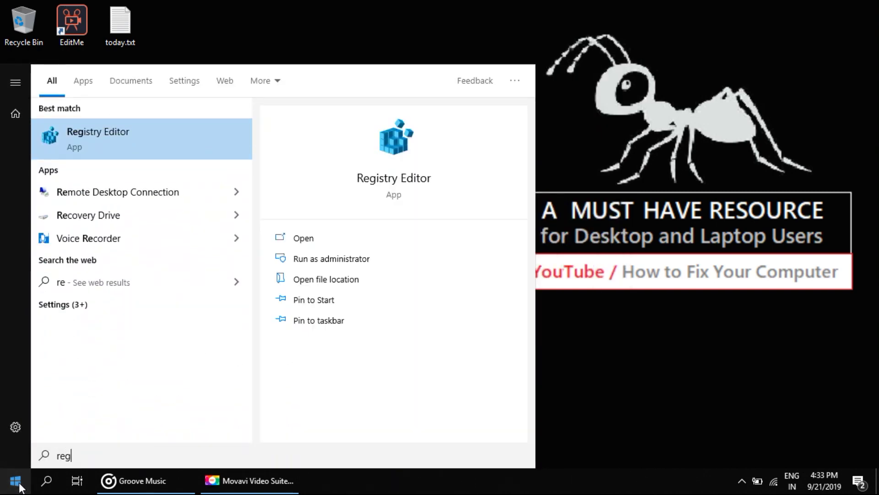
pyautogui.write('edit')
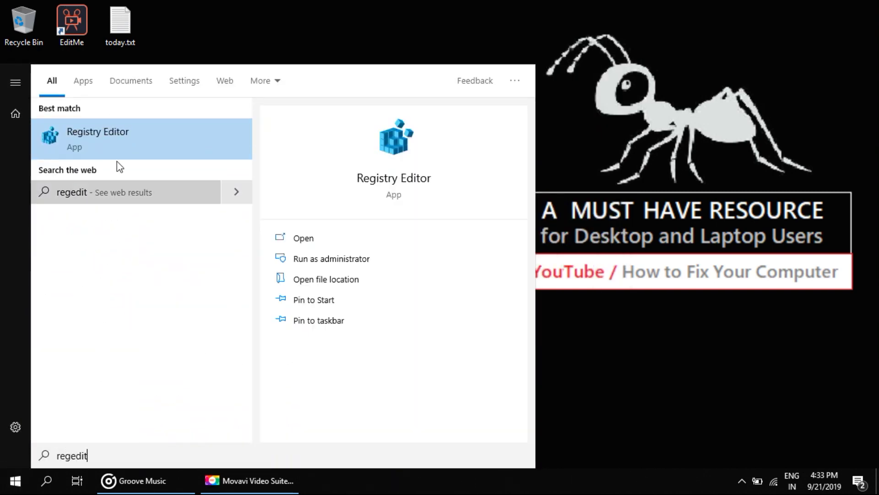
pyautogui.rightClick(96, 129)
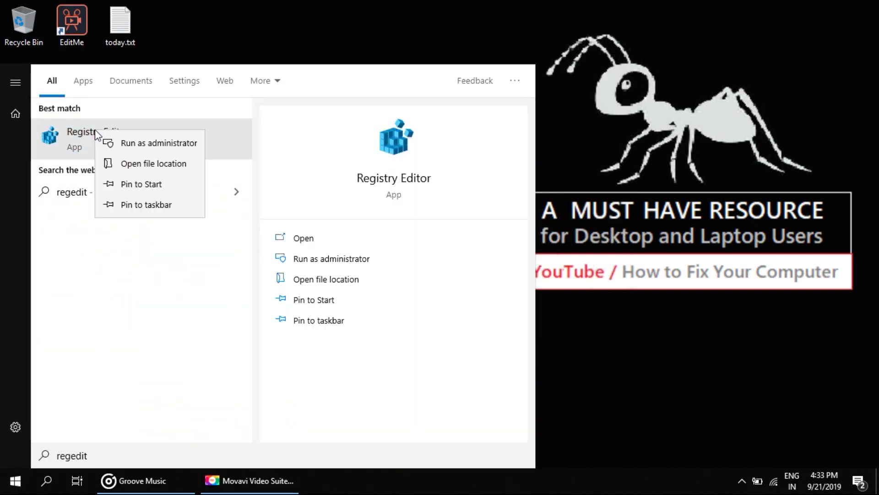
pyautogui.click(155, 143)
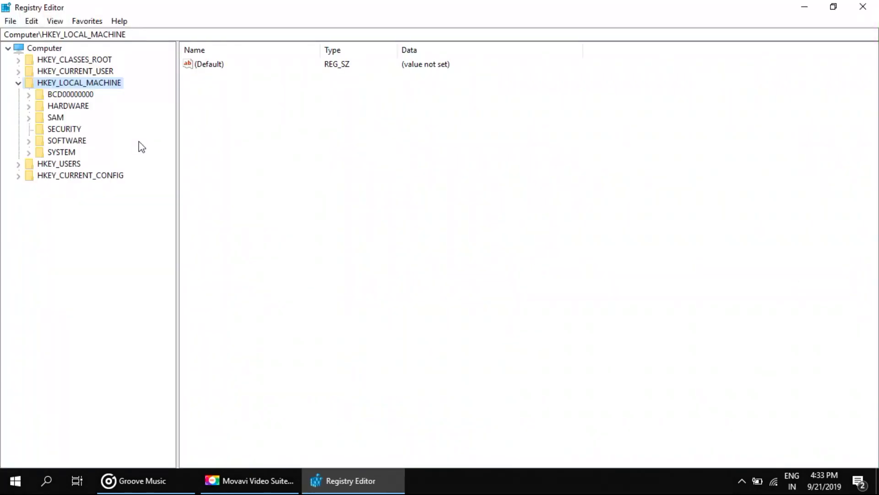
# Step: Collapse HKEY_LOCAL_MACHINE and navigate to HKEY_CURRENT_USER\System\GameConfigStore
pyautogui.click(19, 83)
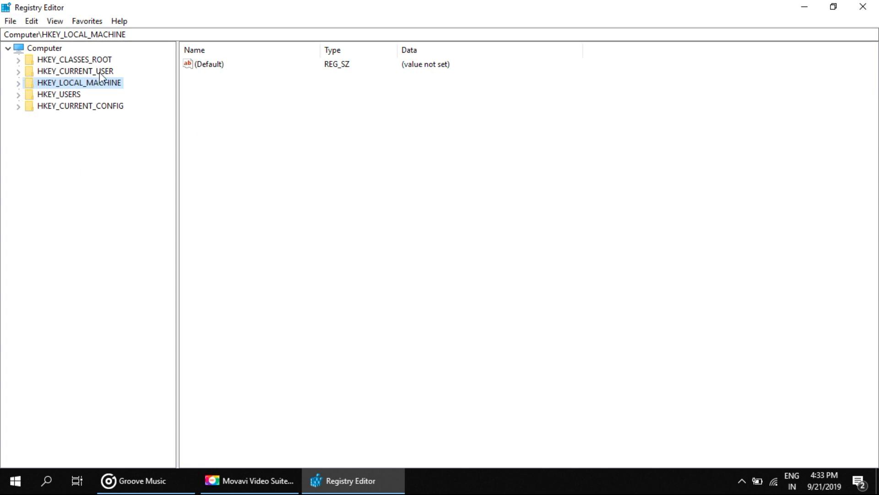
pyautogui.click(60, 72)
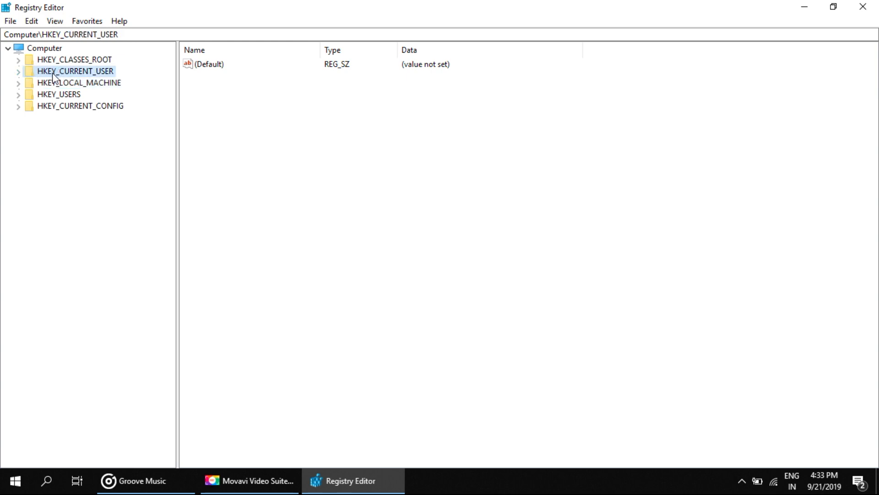
pyautogui.click(18, 71)
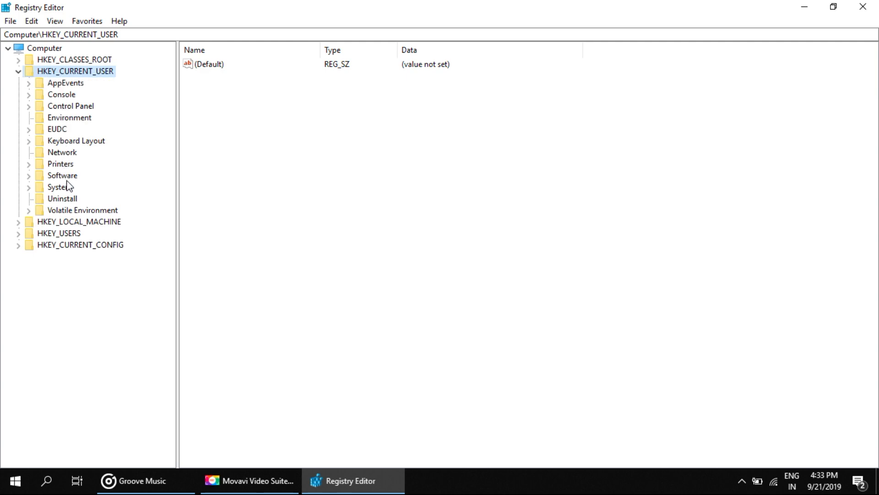
pyautogui.click(29, 187)
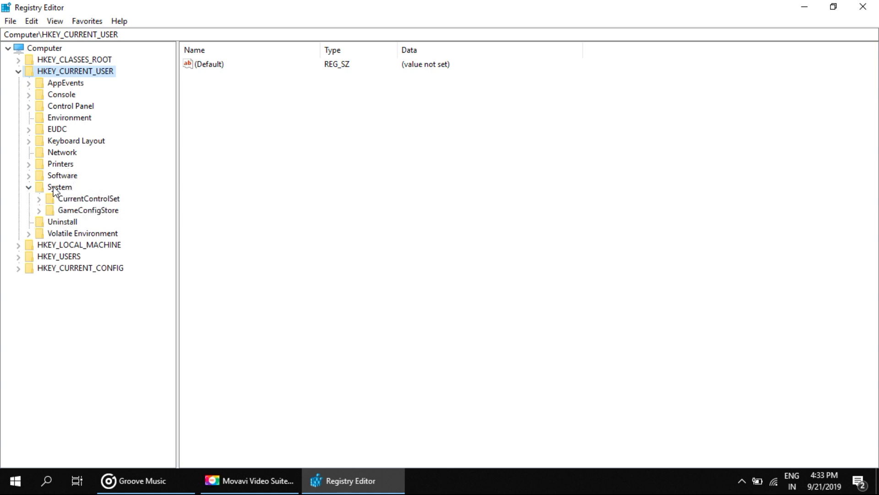
pyautogui.click(100, 217)
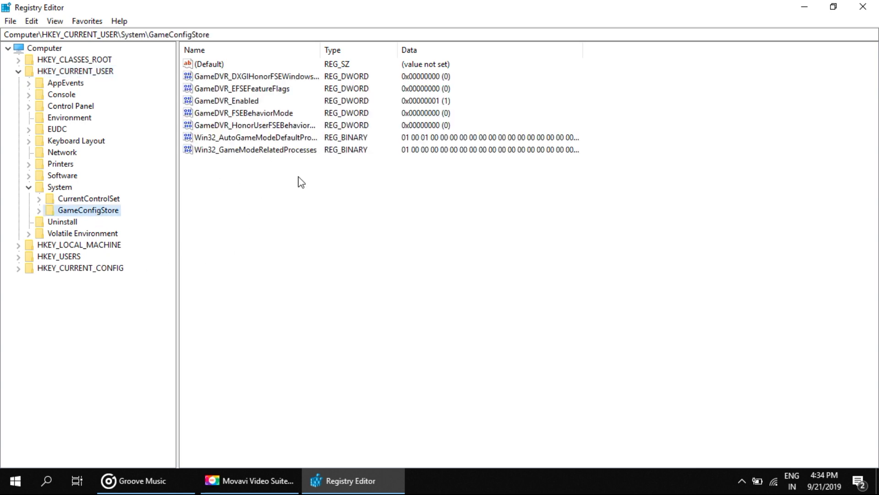
# Step: Change GameDVR_Enabled's data from 1 to 0, then close Registry Editor
pyautogui.rightClick(240, 106)
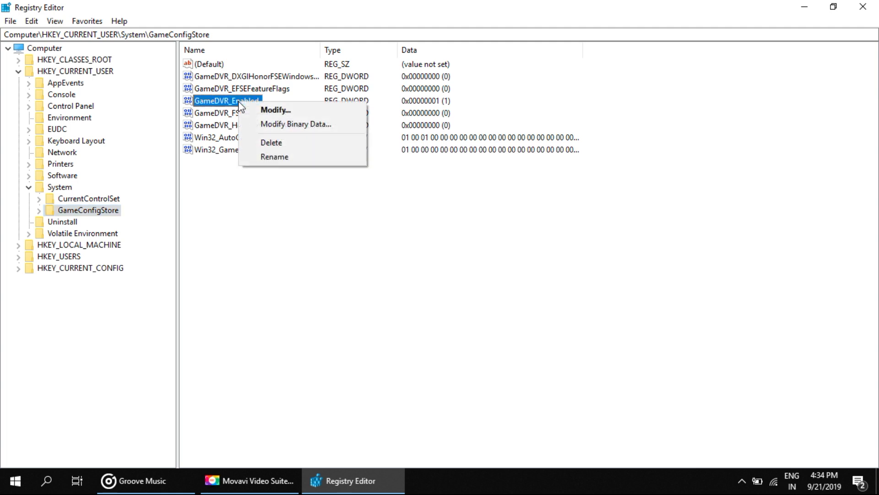
pyautogui.click(274, 114)
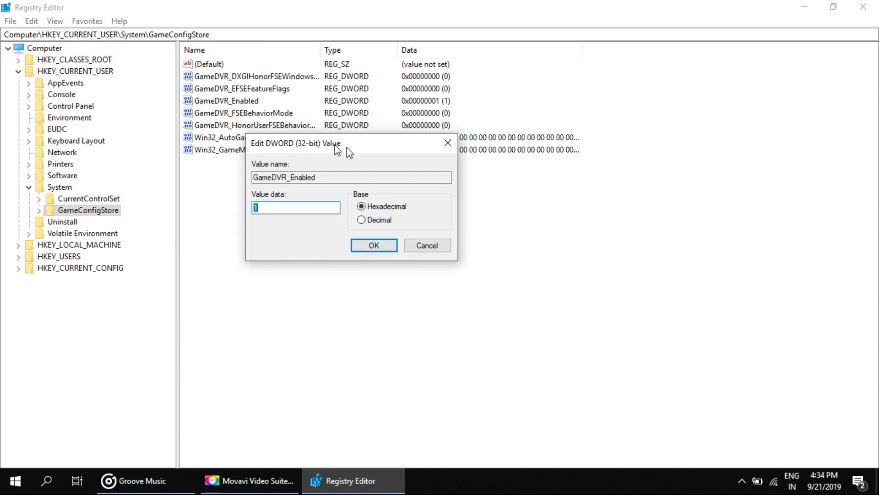
pyautogui.moveTo(126, 69); pyautogui.dragTo(360, 197)
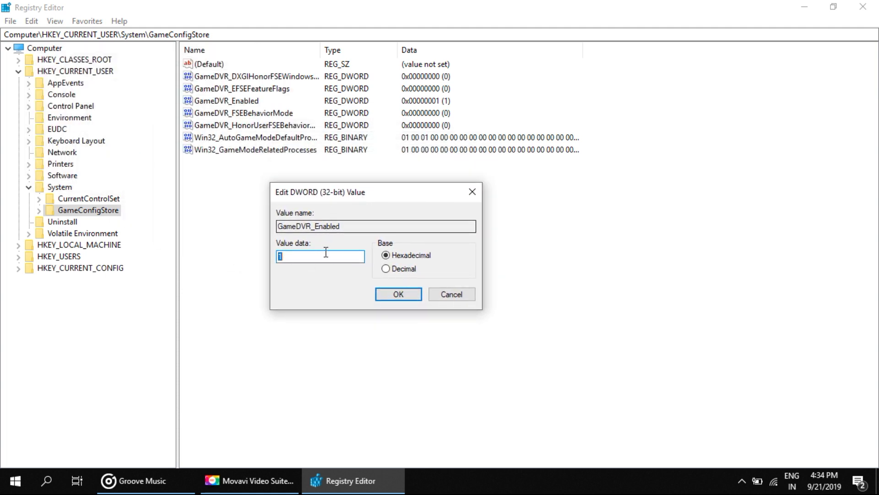
pyautogui.click(300, 255)
pyautogui.moveTo(301, 255); pyautogui.dragTo(217, 243)
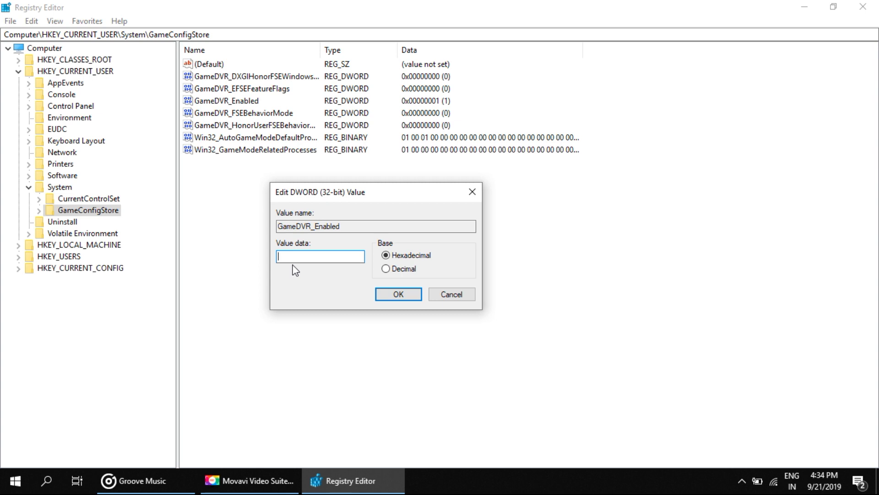
pyautogui.write('0')
pyautogui.click(397, 296)
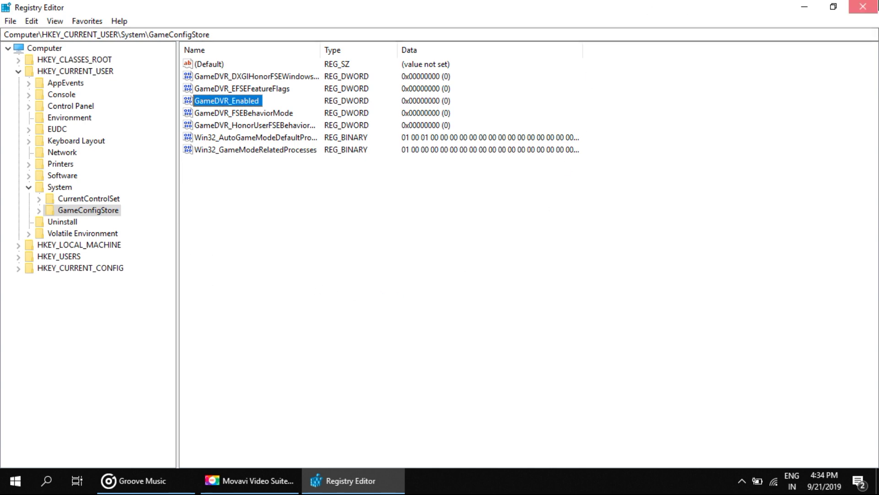
pyautogui.click(863, 7)
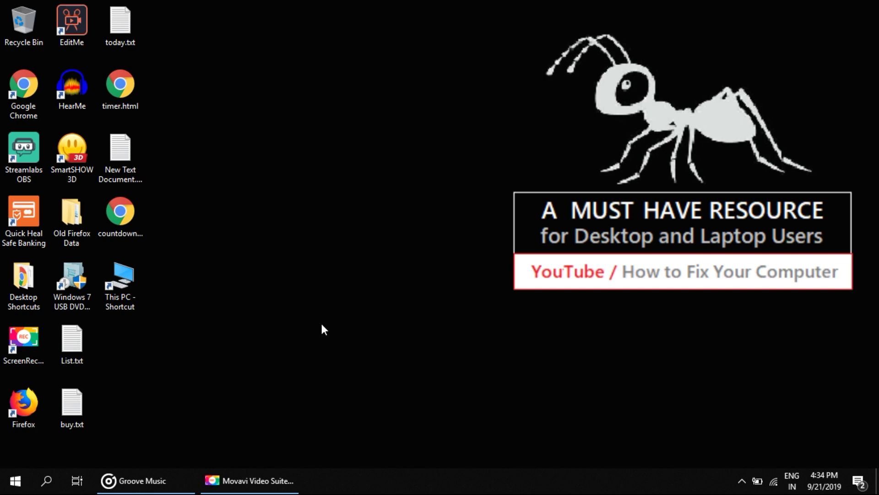
# Step: Reopen Registry Editor as administrator from a Start menu regedit search
pyautogui.click(17, 482)
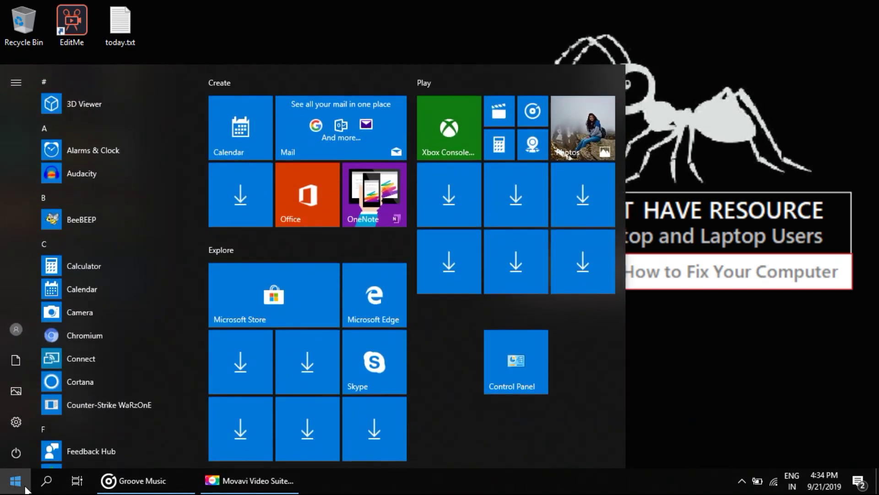
pyautogui.write('rege')
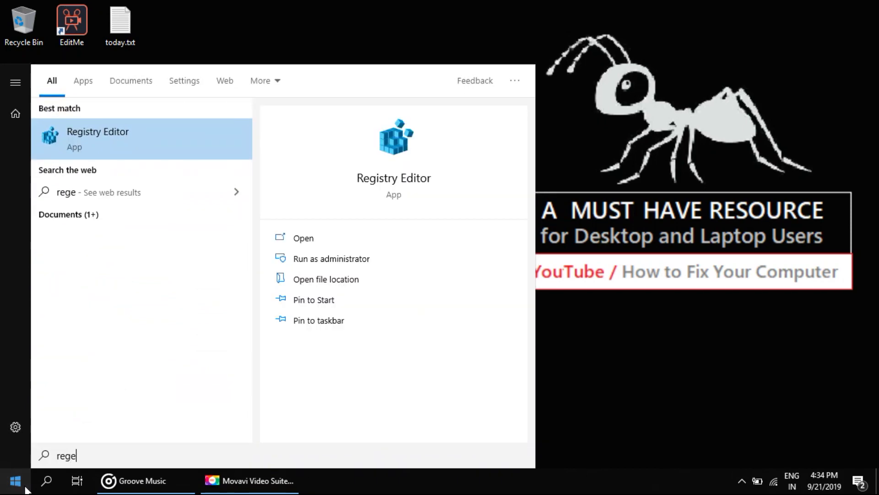
pyautogui.write('d')
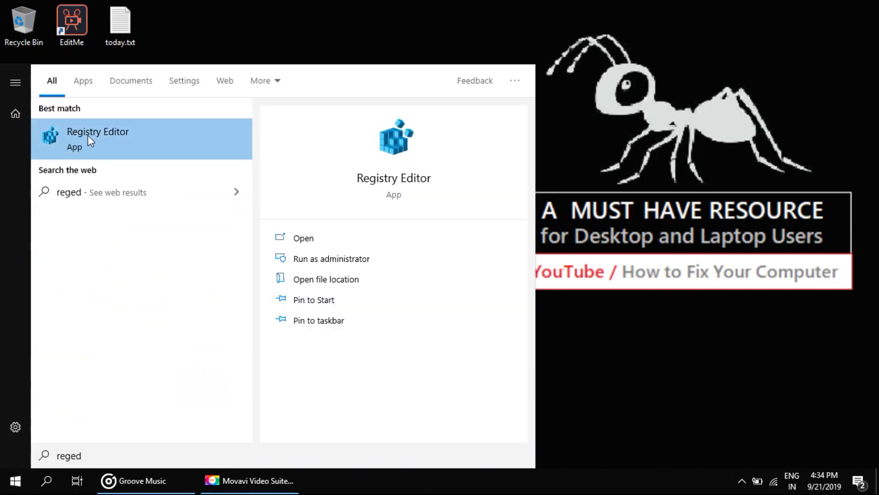
pyautogui.rightClick(88, 135)
pyautogui.click(134, 148)
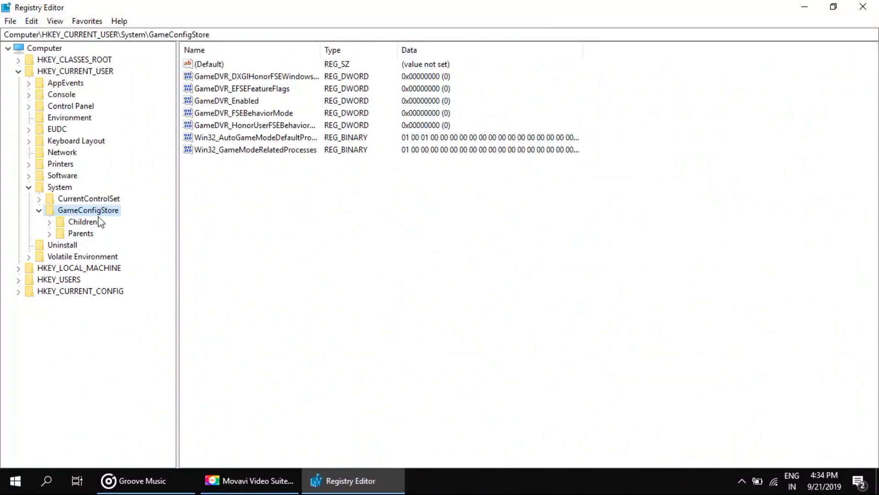
# Step: Collapse HKEY_CURRENT_USER and expand HKEY_LOCAL_MACHINE > SOFTWARE > Microsoft
pyautogui.click(19, 71)
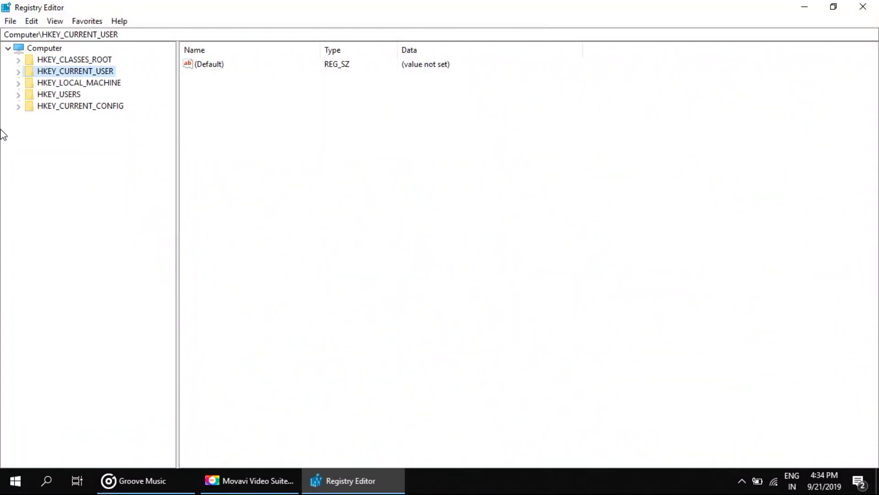
pyautogui.click(85, 84)
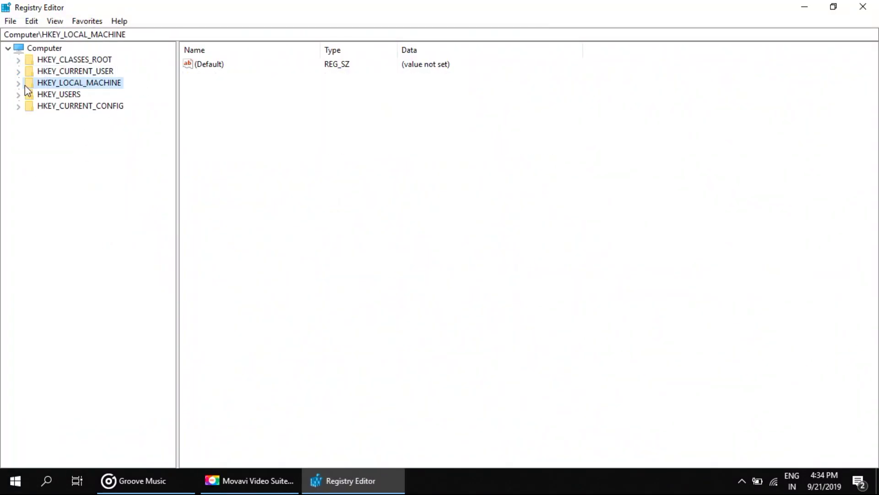
pyautogui.click(19, 83)
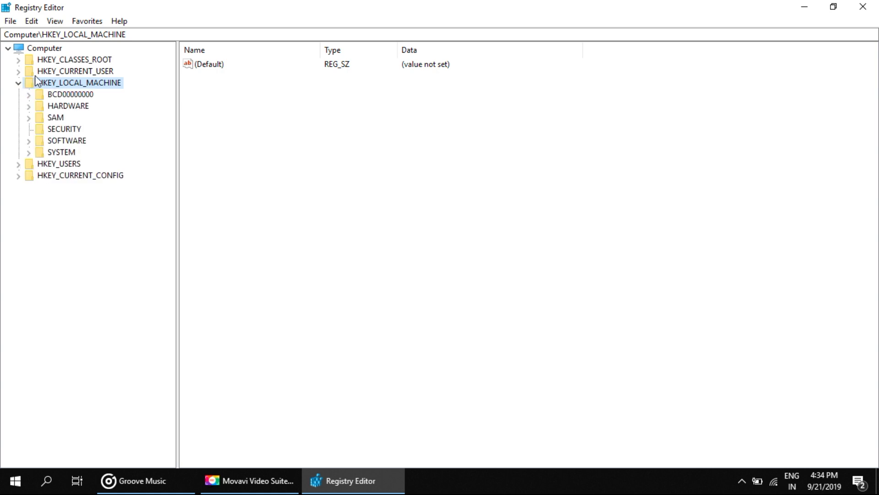
pyautogui.click(28, 140)
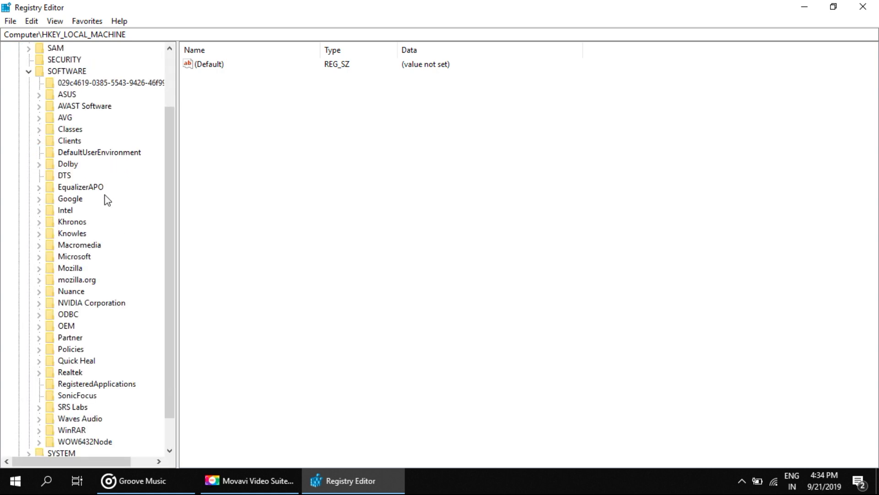
pyautogui.scroll(-1, 91, 410)
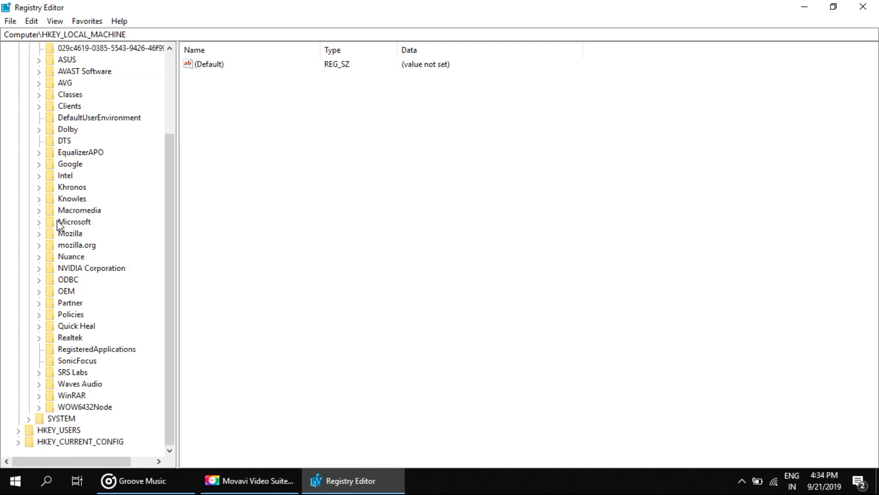
pyautogui.click(39, 222)
pyautogui.scroll(-2, 83, 274)
pyautogui.scroll(-3, 90, 289)
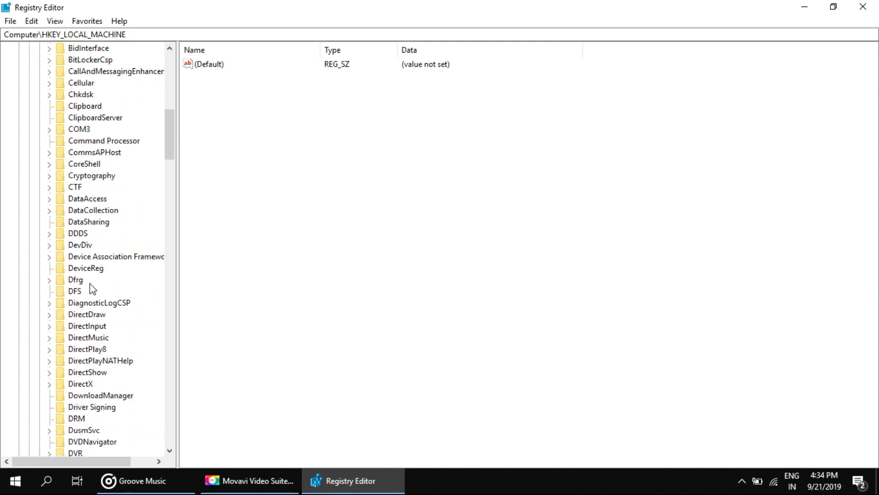
pyautogui.scroll(-3, 90, 289)
pyautogui.scroll(-2, 90, 289)
# Step: Expand PolicyManager > default > ApplicationManagement, widen the tree, and select AllowGameDVR
pyautogui.press('p')
pyautogui.press('Down')
pyautogui.press('Down')
pyautogui.press('Down')
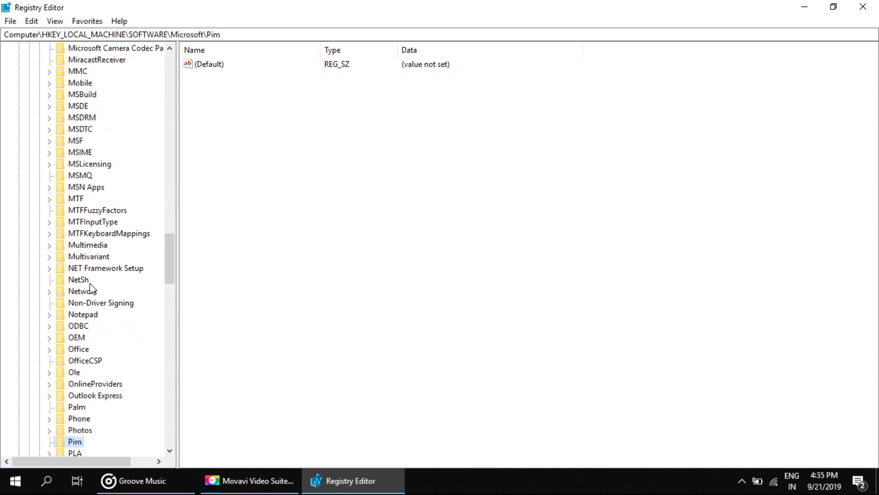
pyautogui.press('Down')
pyautogui.press('Down')
pyautogui.press('Down')
pyautogui.press('Down')
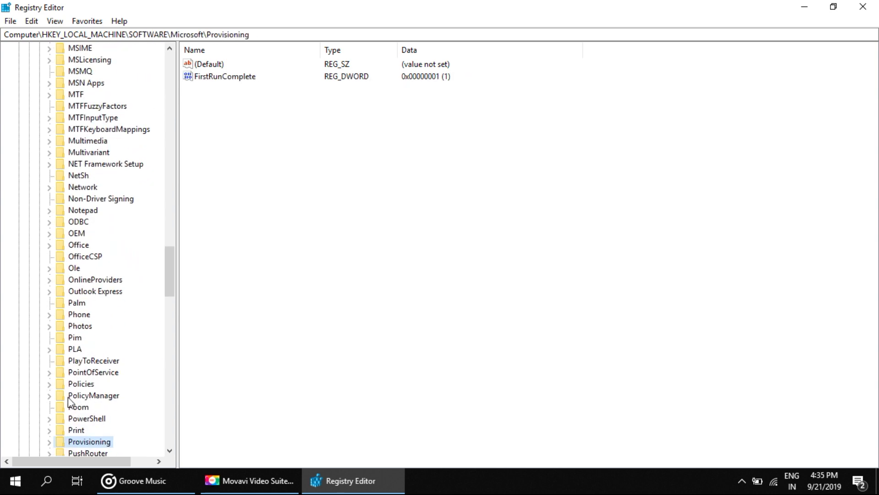
pyautogui.click(50, 396)
pyautogui.scroll(-2, 102, 354)
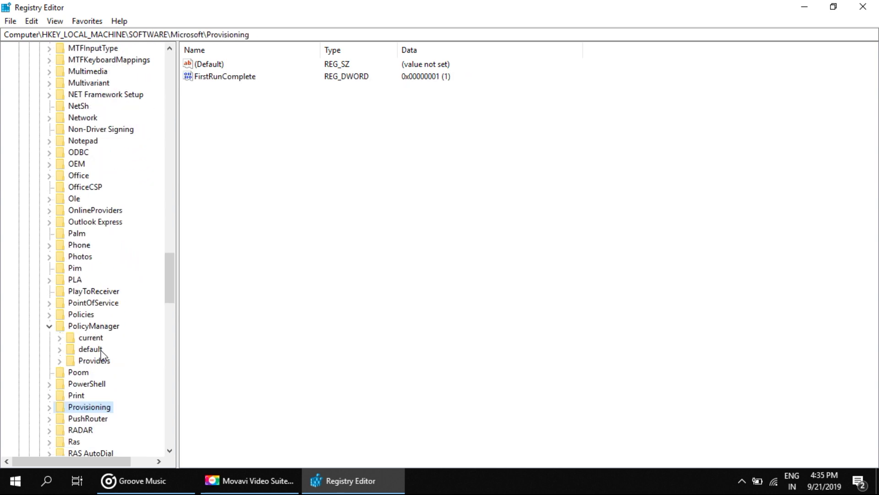
pyautogui.click(60, 349)
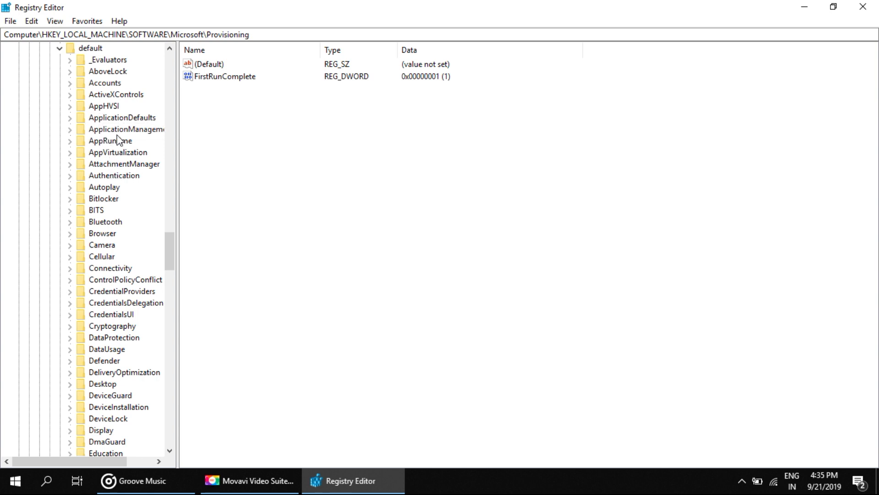
pyautogui.click(70, 129)
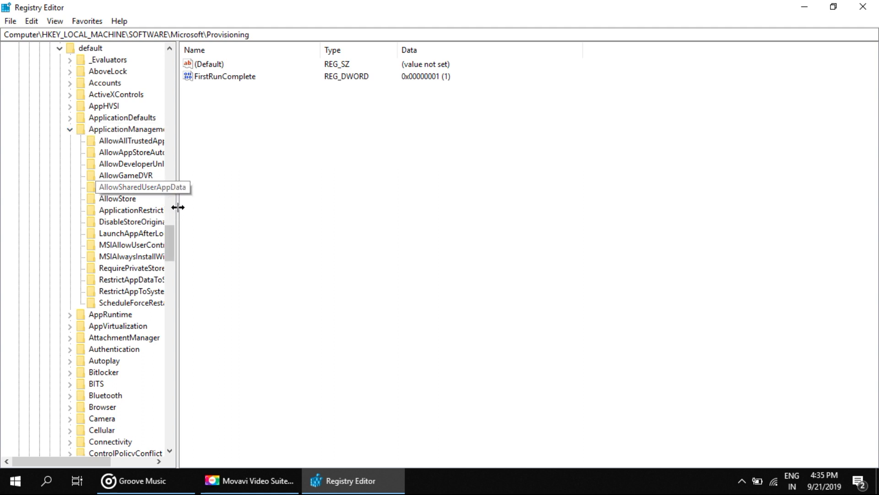
pyautogui.moveTo(177, 207); pyautogui.dragTo(231, 219)
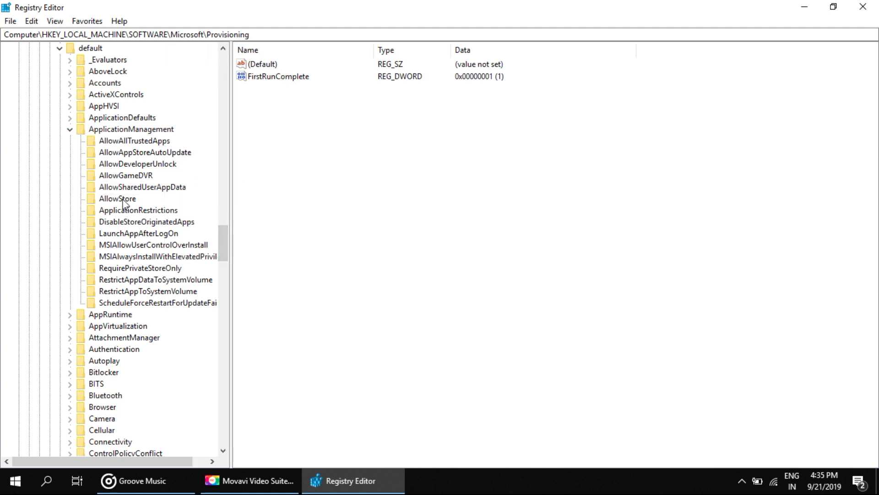
pyautogui.click(112, 180)
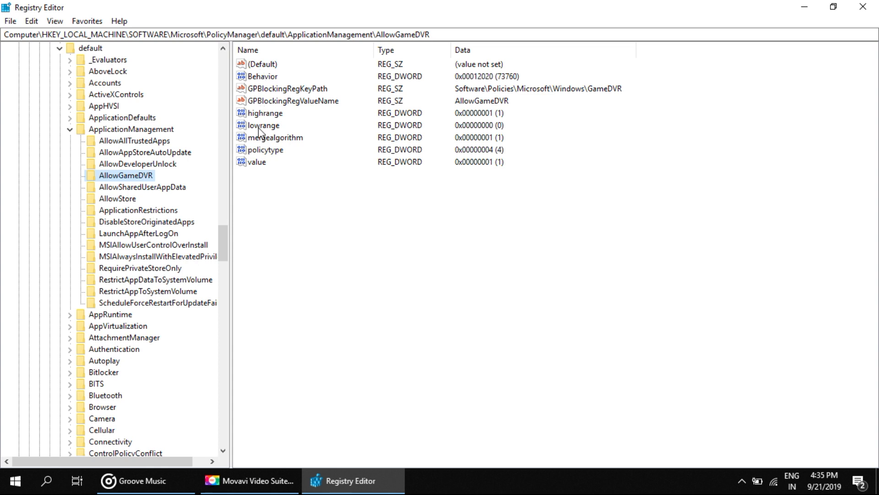
# Step: Modify AllowGameDVR's 'value' entry, changing its data from 1 to 0
pyautogui.click(260, 165)
pyautogui.rightClick(255, 165)
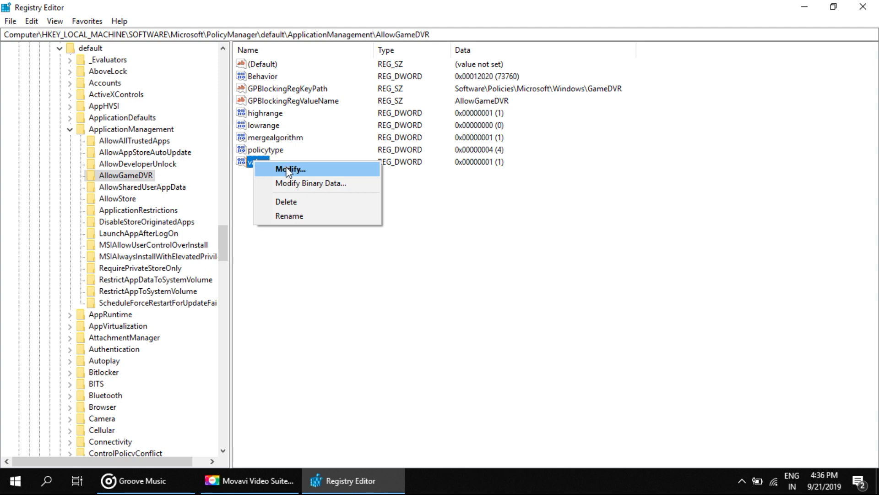
pyautogui.click(288, 170)
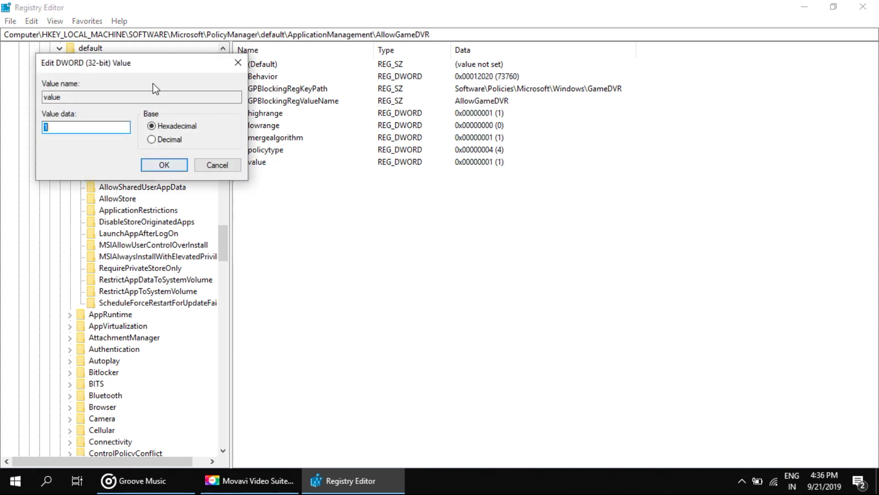
pyautogui.moveTo(154, 68); pyautogui.dragTo(411, 208)
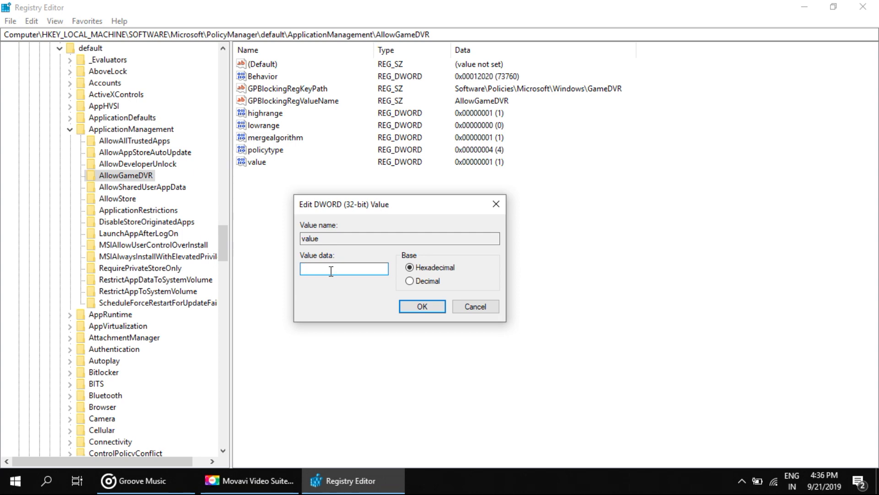
pyautogui.write('0')
pyautogui.click(421, 309)
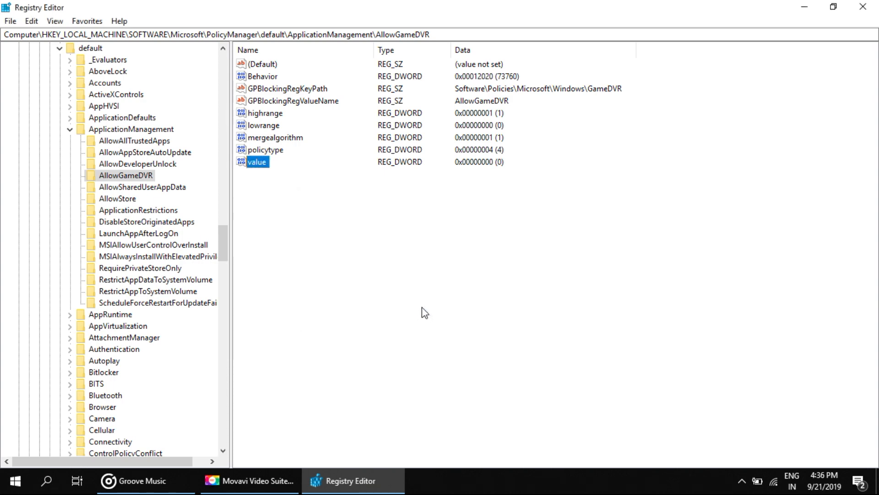
# Step: Close Registry Editor with its title-bar X button
pyautogui.click(863, 8)
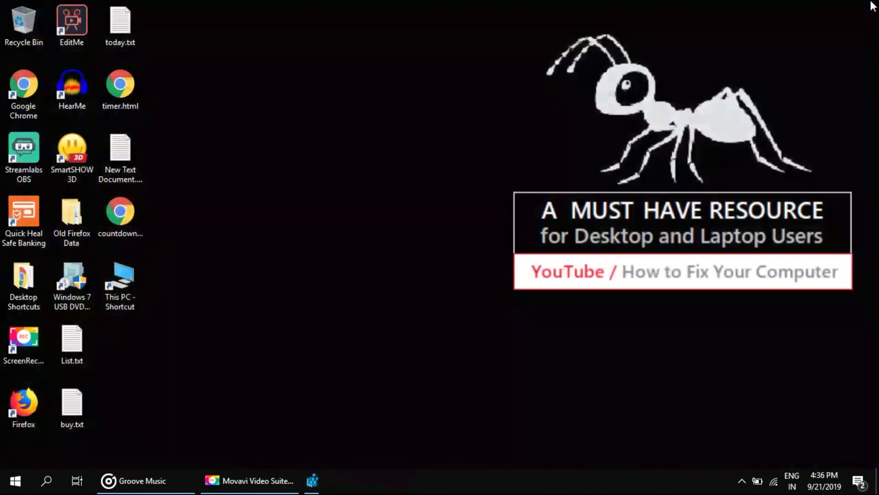